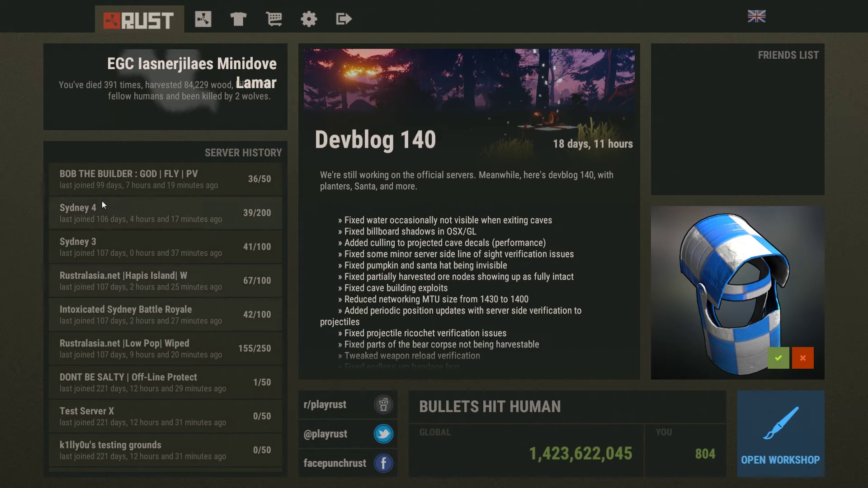
Step: Open the Workshop and scroll down through the Latest community item skins
click(774, 432)
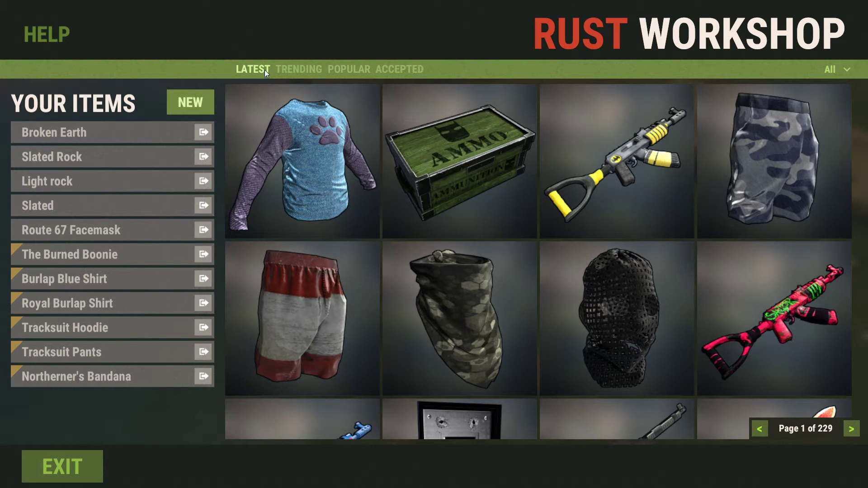
scroll(276, 139, down, 6)
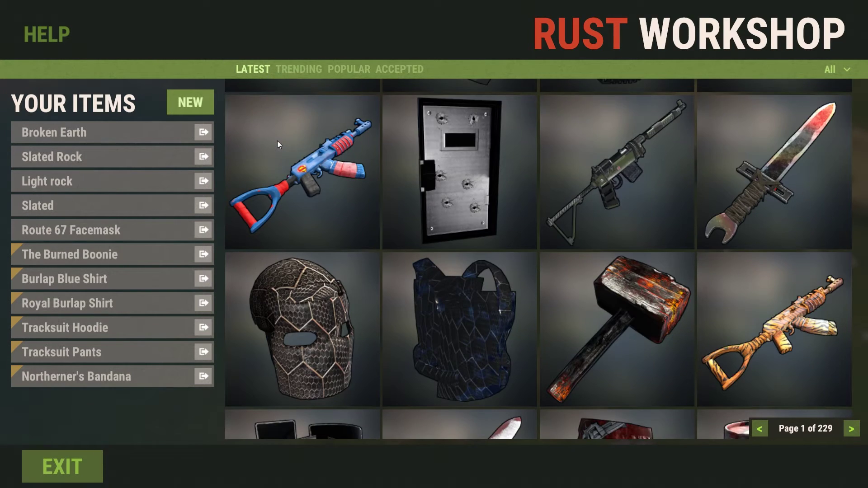
scroll(724, 185, down, 3)
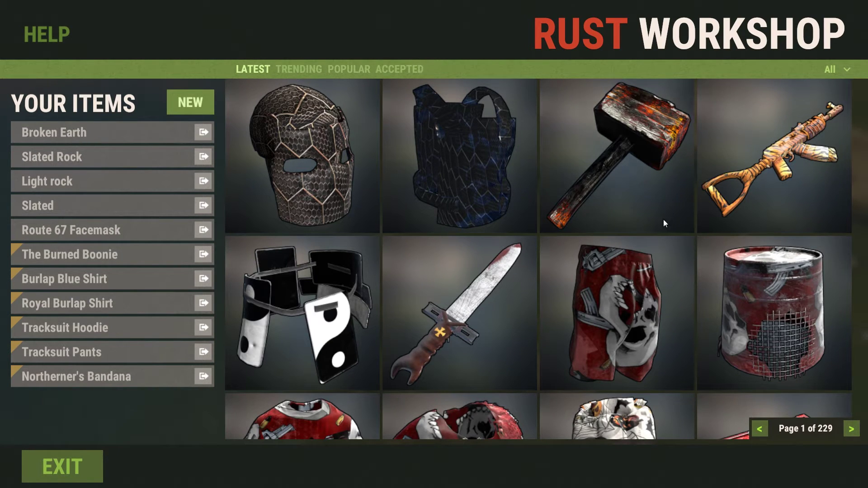
scroll(623, 216, down, 9)
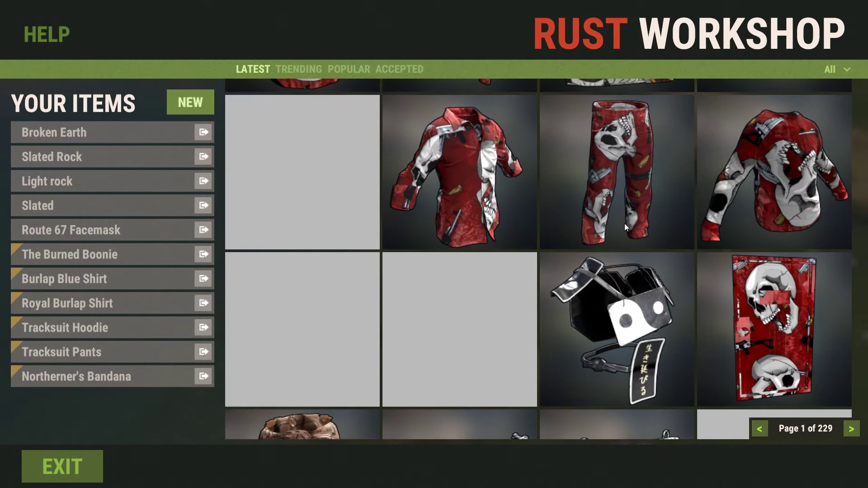
scroll(625, 223, down, 3)
scroll(621, 224, down, 3)
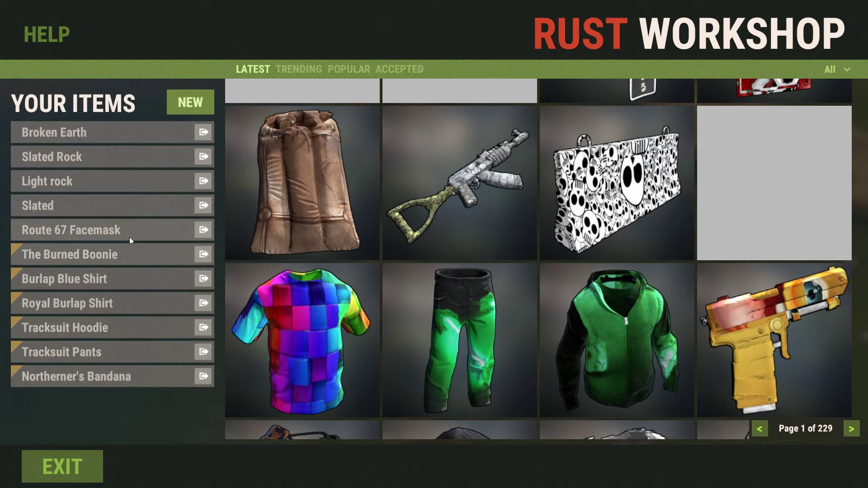
Step: Create a new Workshop item, which loads as a plain white TShirt
click(181, 101)
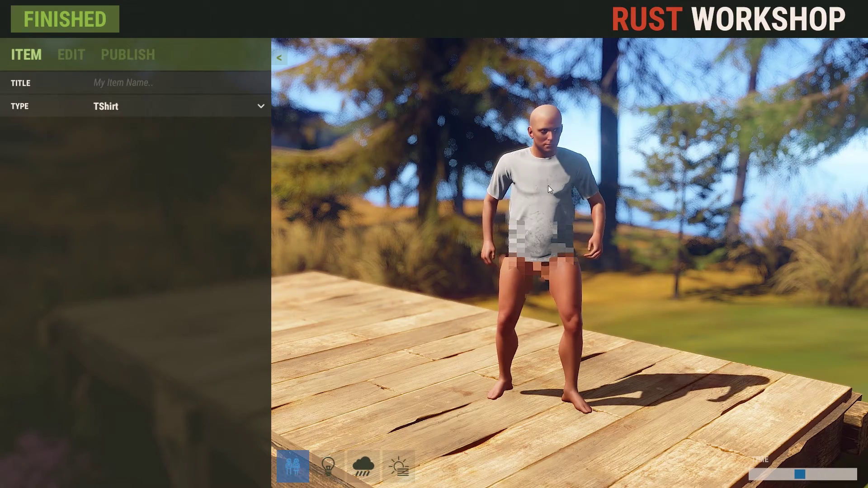
Step: Orbit and zoom the preview to a close frontal view of the white TShirt
drag(565, 151, 471, 113)
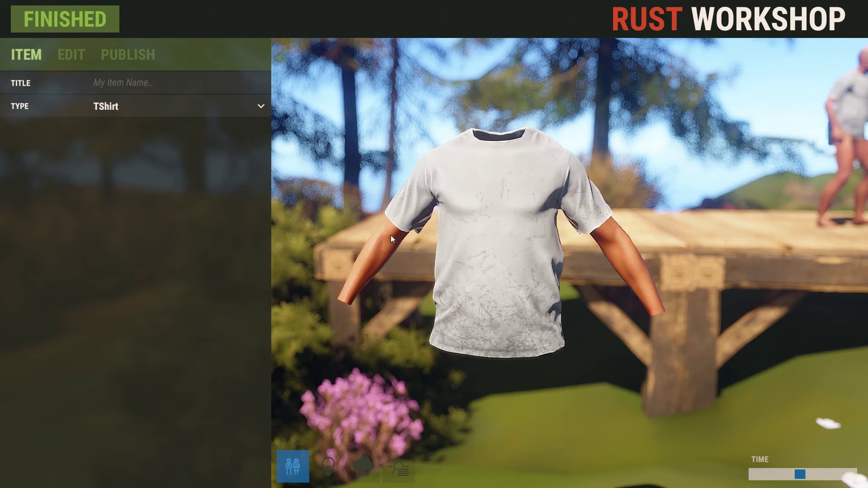
drag(385, 300, 446, 322)
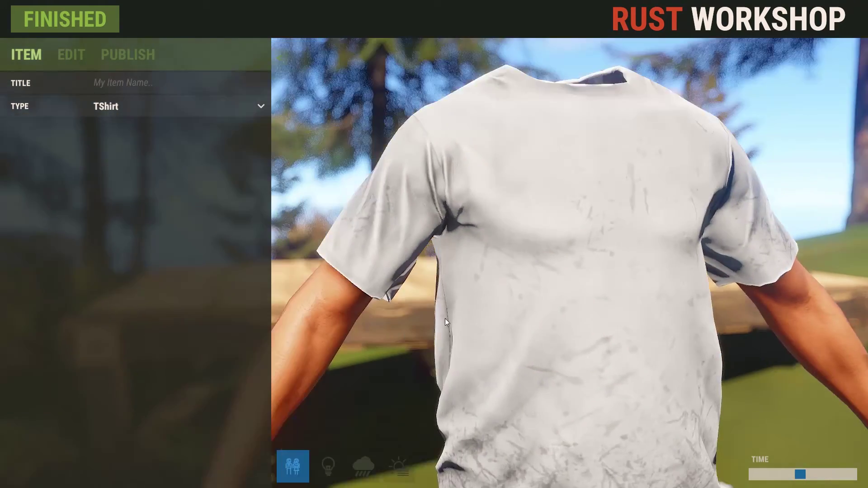
scroll(448, 321, down, 3)
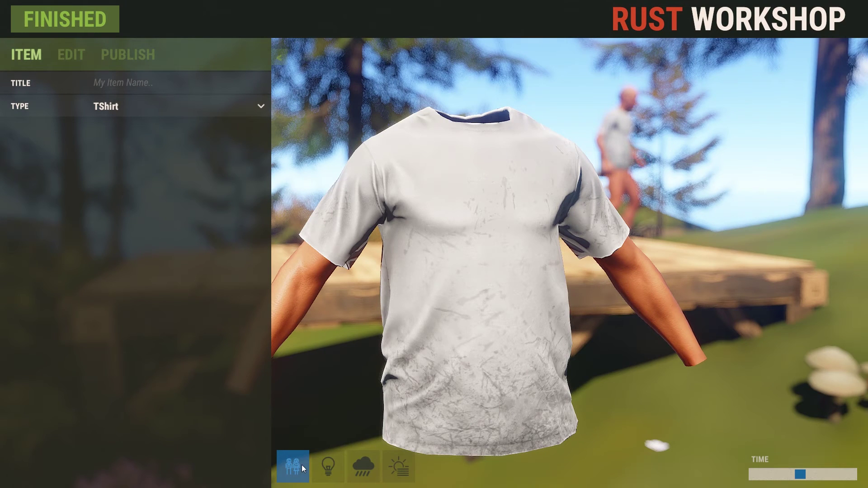
click(327, 464)
click(327, 463)
click(327, 463)
click(327, 464)
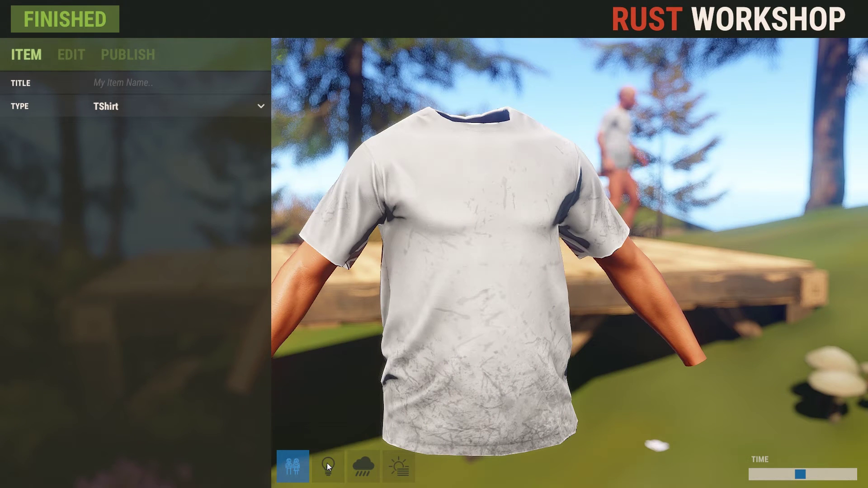
click(363, 470)
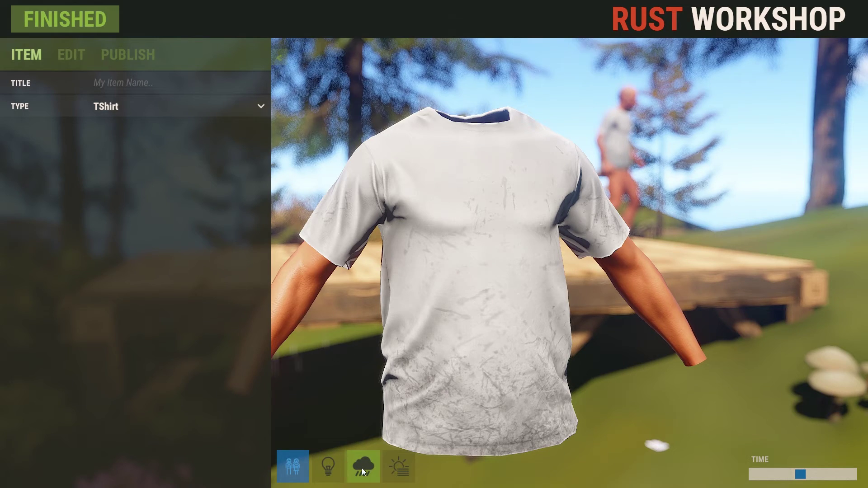
click(398, 467)
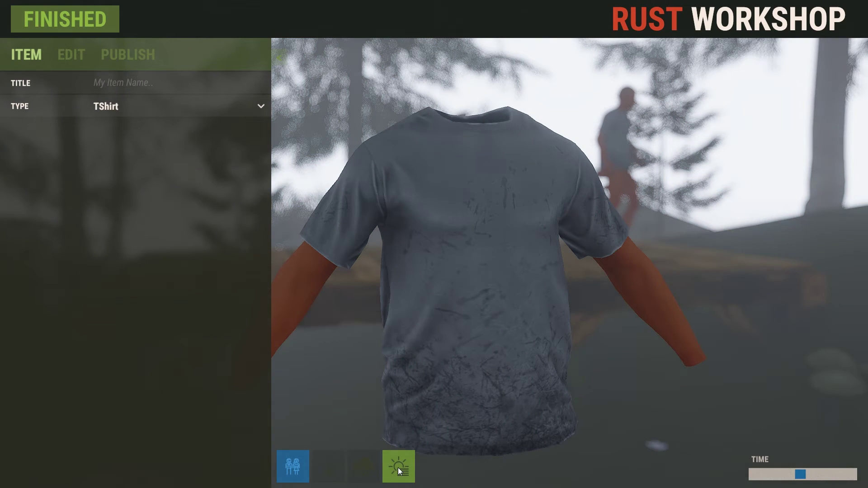
click(398, 467)
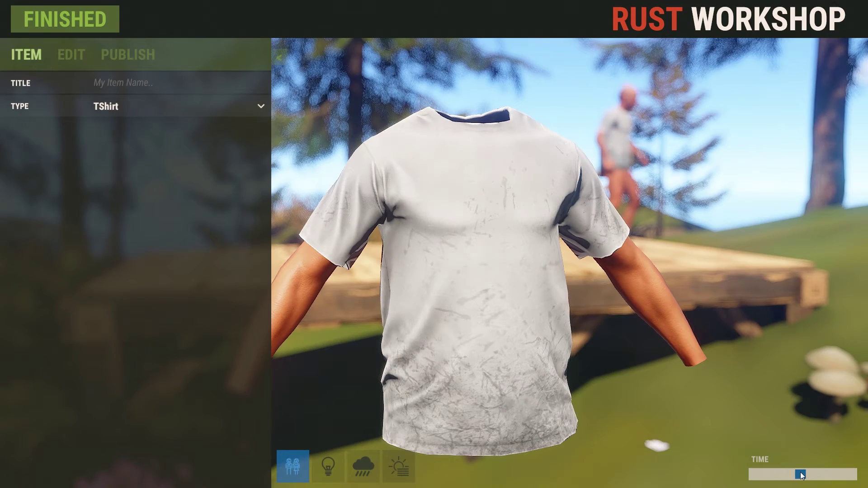
drag(789, 367, 758, 377)
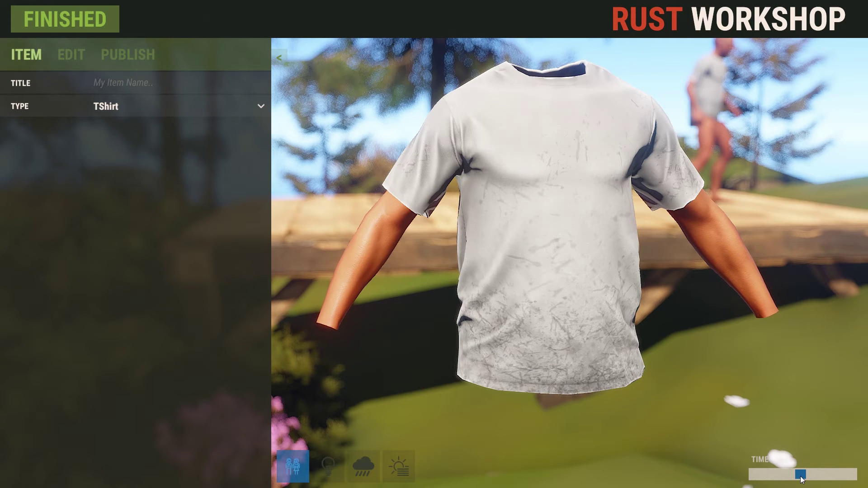
drag(802, 480, 729, 477)
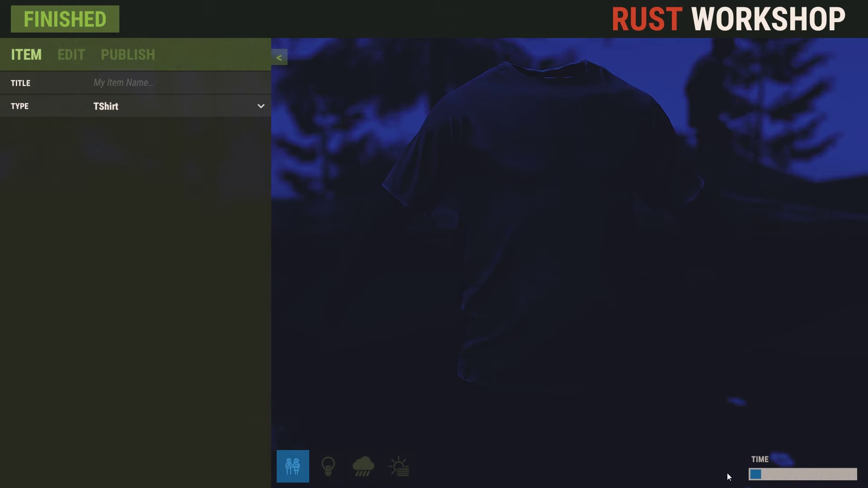
drag(754, 478, 786, 480)
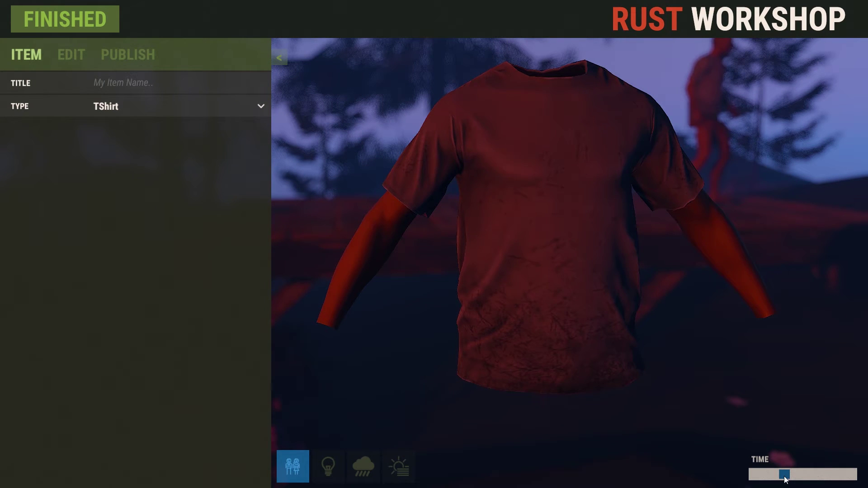
mouse_move(786, 480)
mouse_down()
mouse_move(744, 482)
mouse_move(802, 480)
mouse_up()
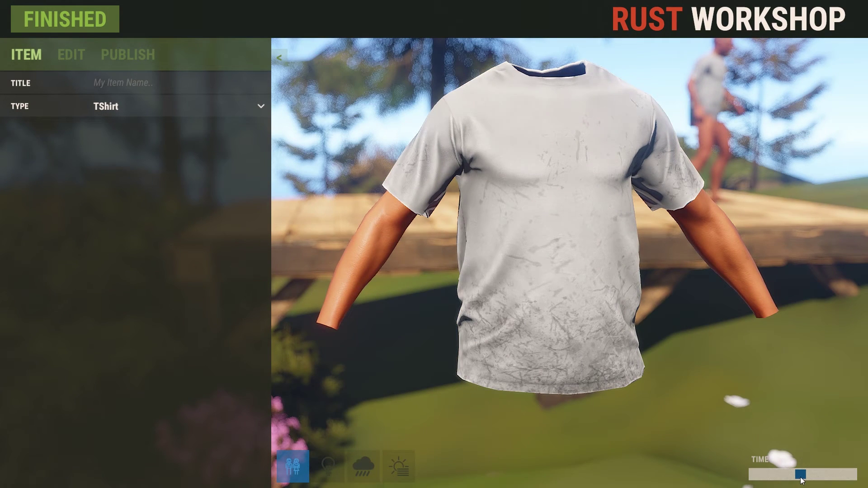
drag(802, 481, 833, 484)
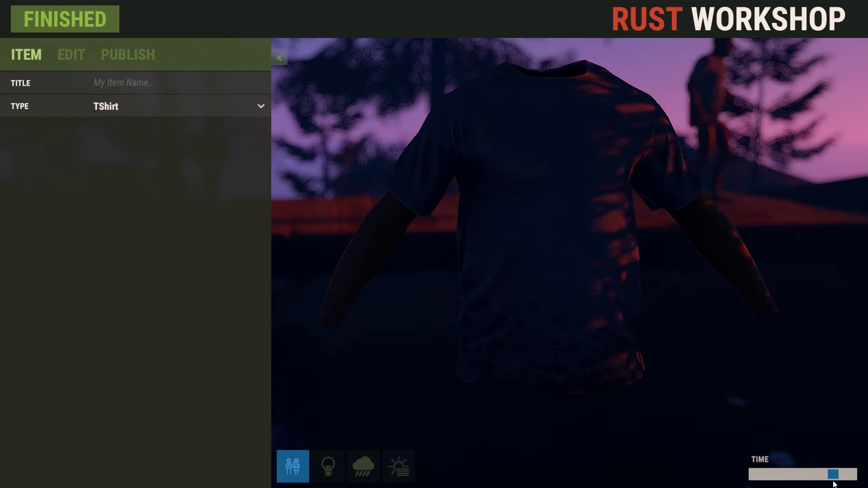
drag(835, 482, 794, 475)
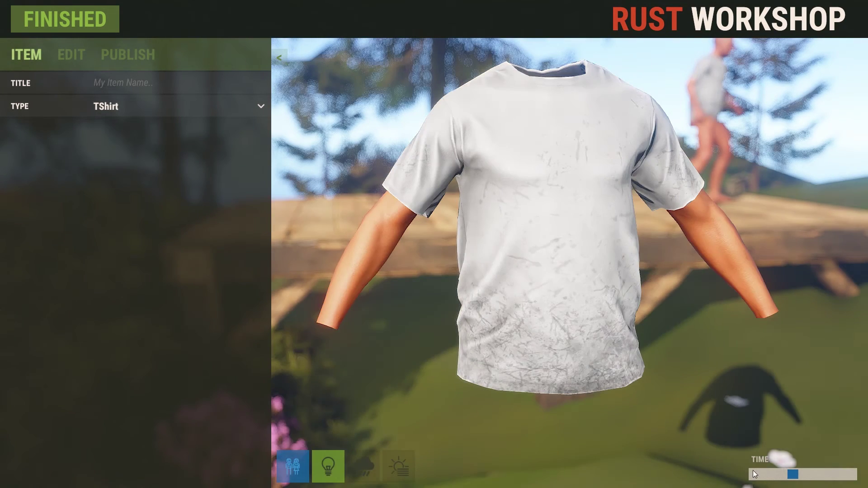
Step: Set the preview to early night, then try rain and fog, leaving fog off
click(753, 473)
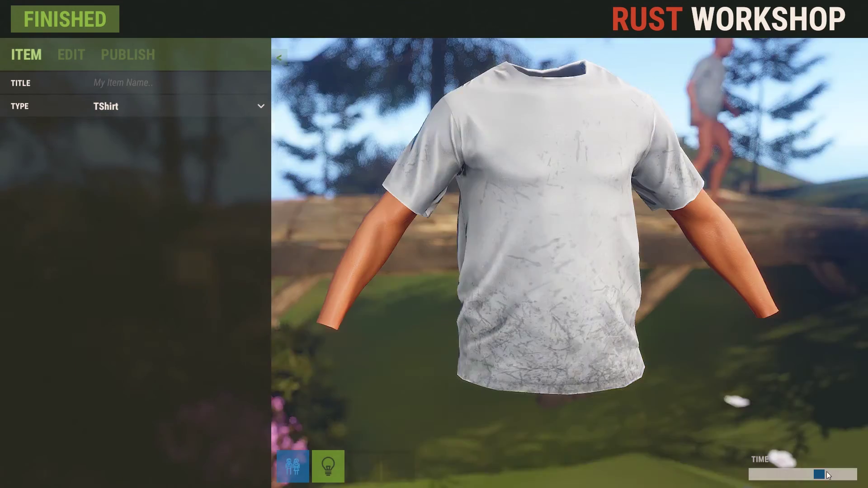
drag(757, 475, 754, 476)
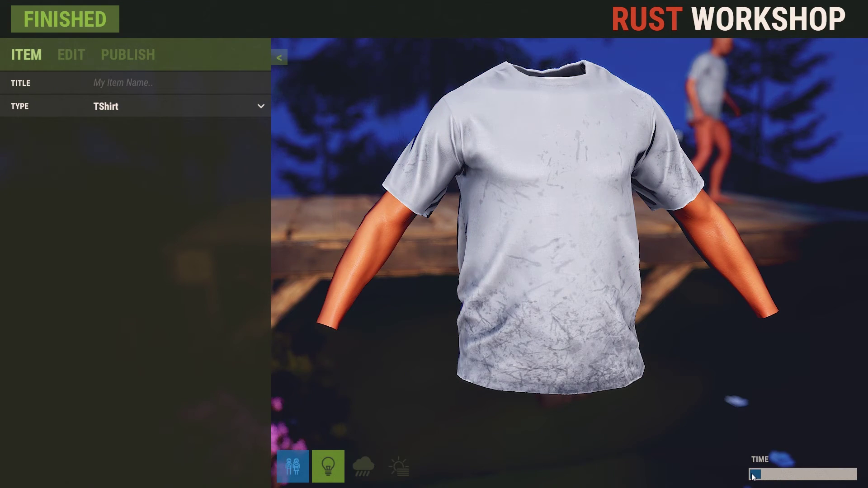
click(362, 465)
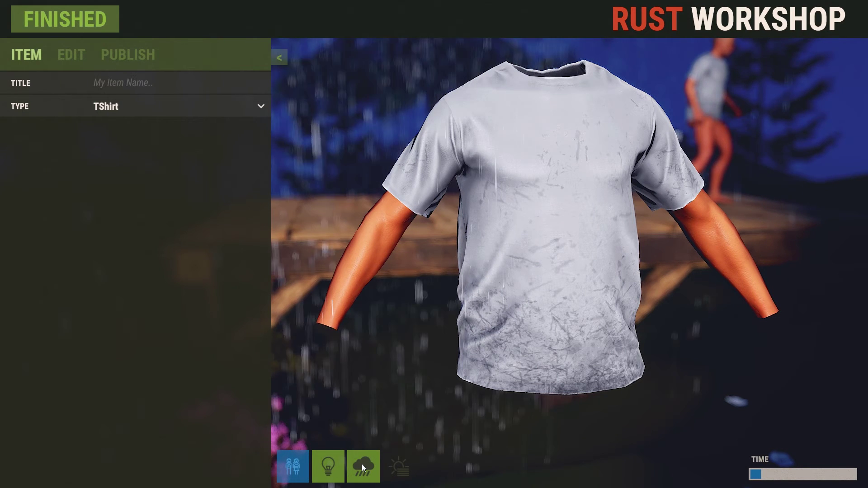
click(361, 465)
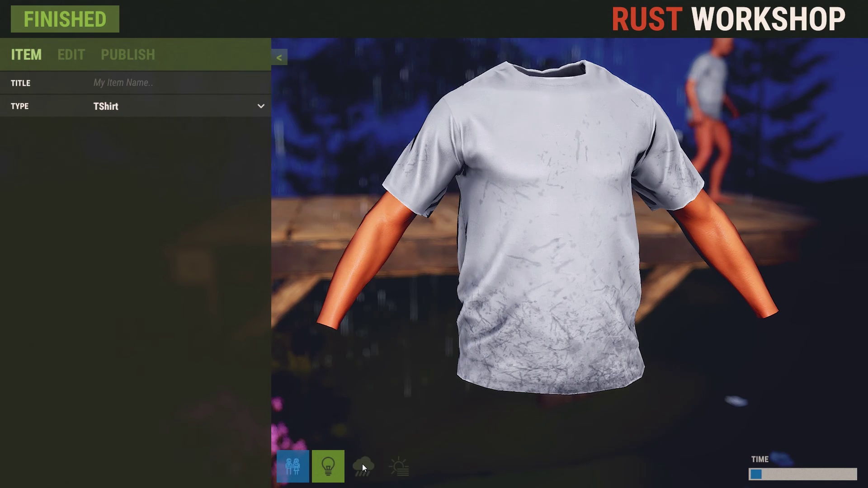
click(395, 475)
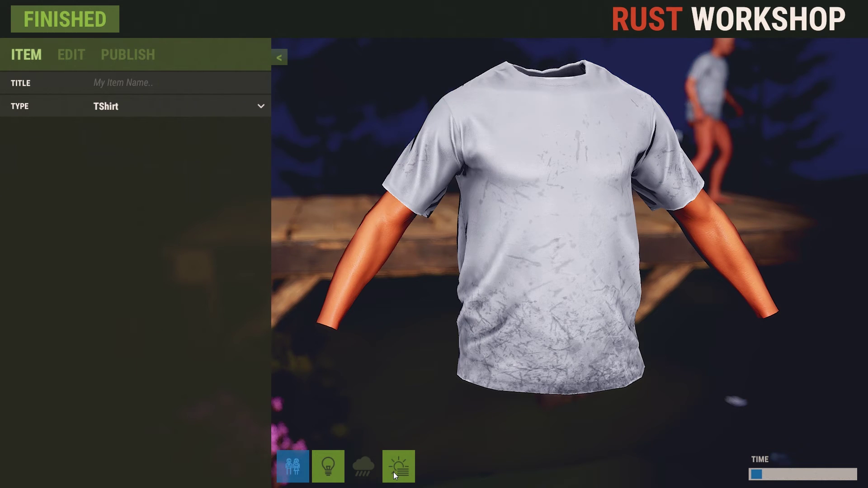
click(395, 475)
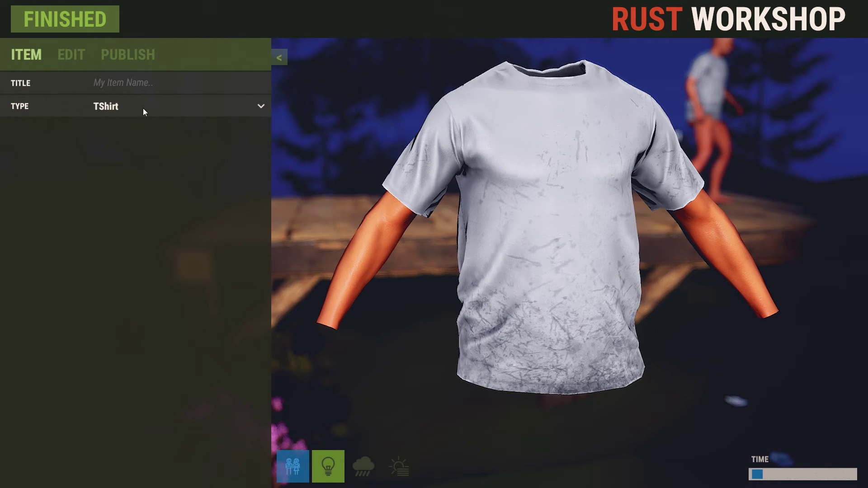
Step: Keep the item type as TShirt and bring up the shirt's material settings
click(222, 107)
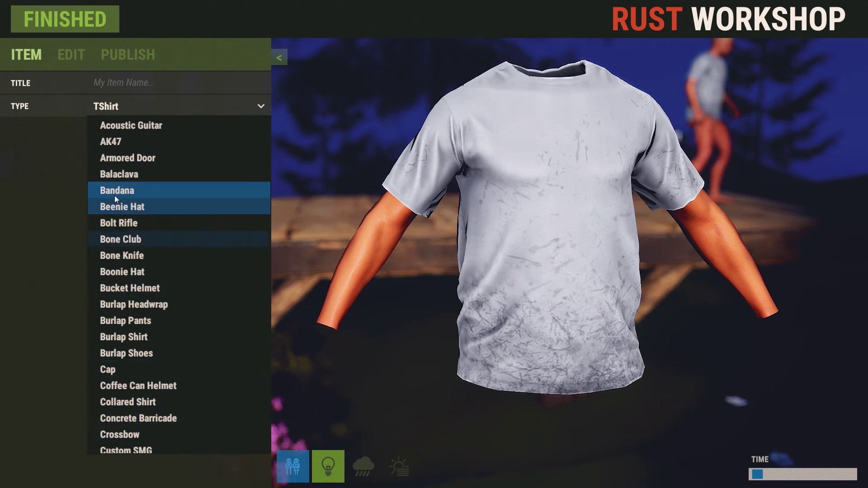
click(173, 104)
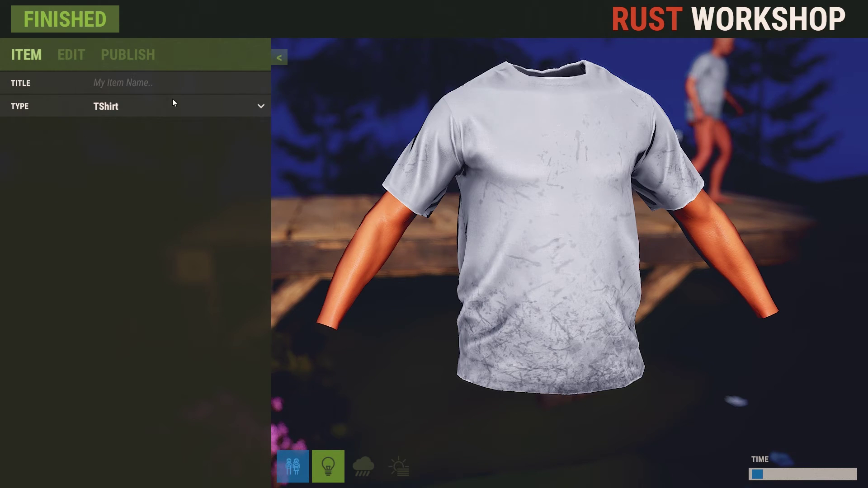
click(65, 58)
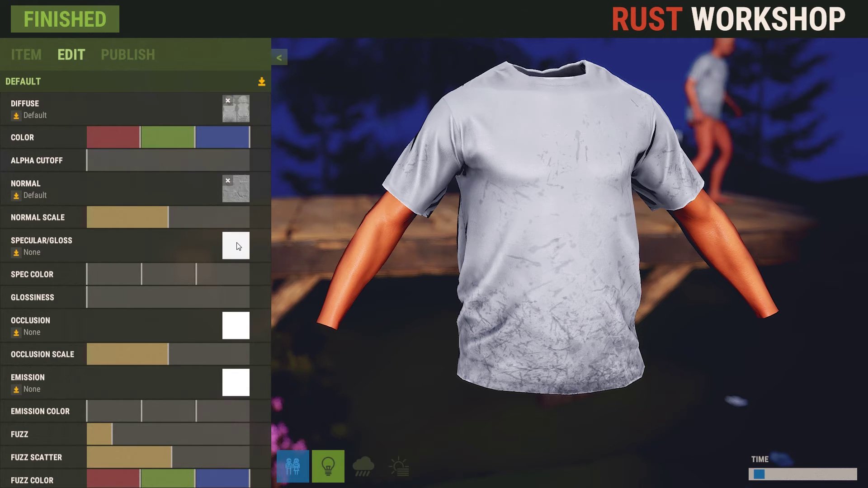
Step: Test a red, then yellow Emission Color glow on the shirt, then remove it
scroll(259, 275, down, 2)
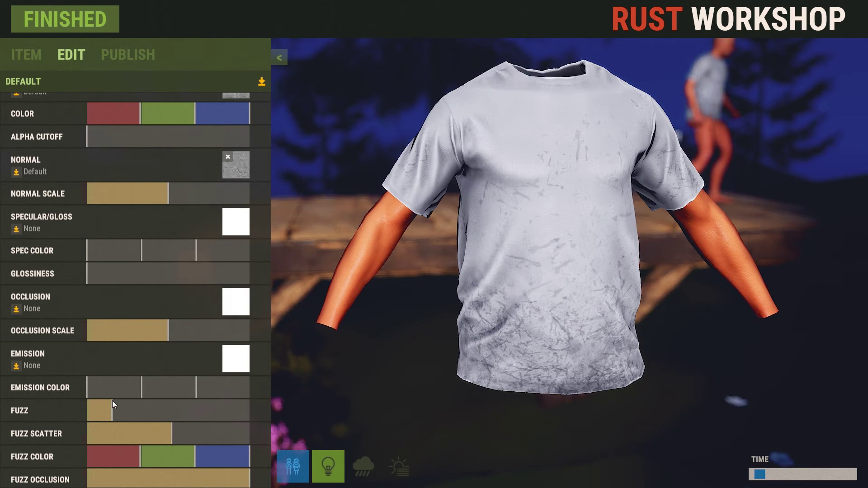
drag(112, 391, 183, 389)
scroll(681, 248, up, 2)
drag(681, 248, 704, 248)
scroll(697, 237, down, 2)
drag(190, 388, 55, 390)
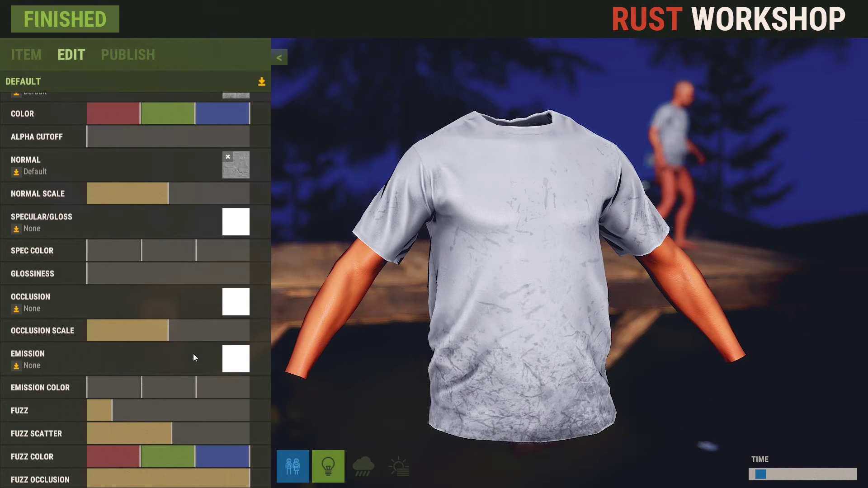
Step: Try the Fuzz, Fuzz Scatter, Fuzz Color and Fuzz Occlusion sliders, resetting Fuzz, Scatter and Color to defaults
scroll(190, 357, down, 1)
drag(152, 409, 115, 414)
click(262, 409)
drag(171, 431, 128, 428)
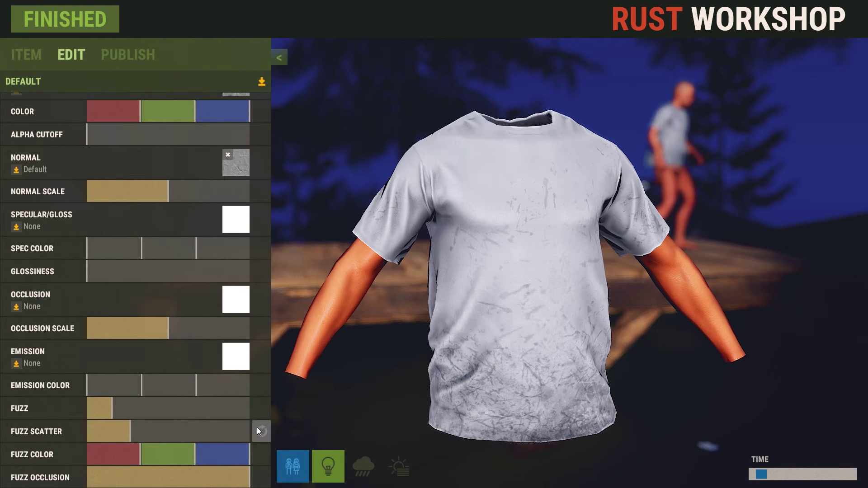
click(259, 430)
scroll(206, 410, down, 1)
drag(180, 450, 232, 453)
click(261, 455)
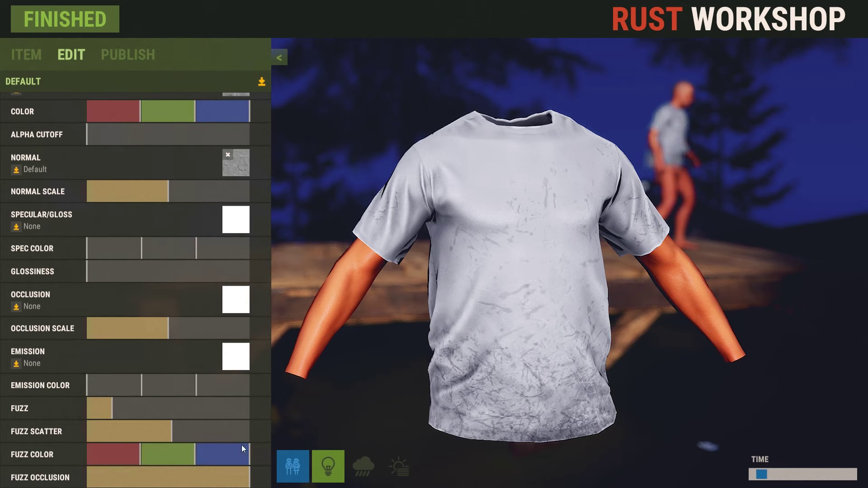
drag(105, 474, 256, 471)
scroll(211, 207, up, 1)
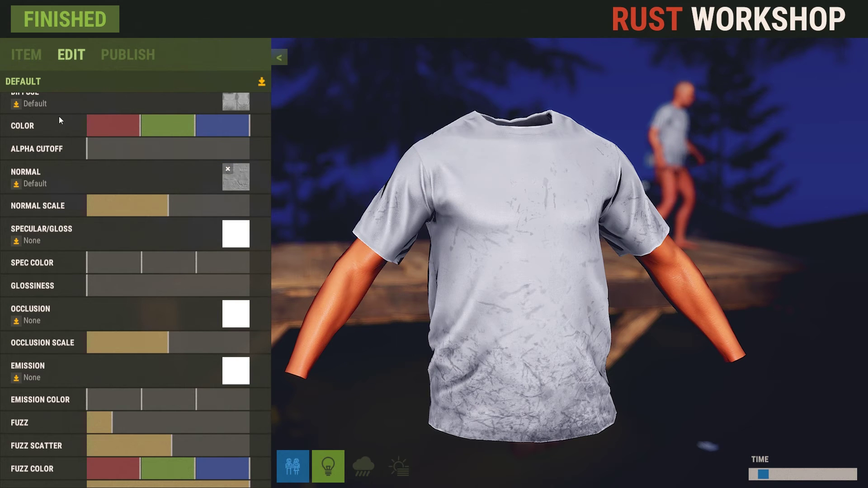
scroll(27, 175, up, 1)
scroll(211, 105, up, 1)
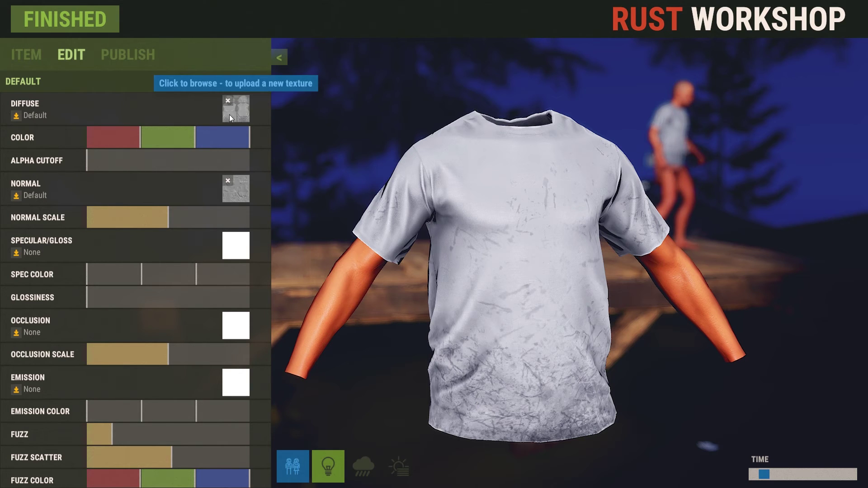
click(16, 116)
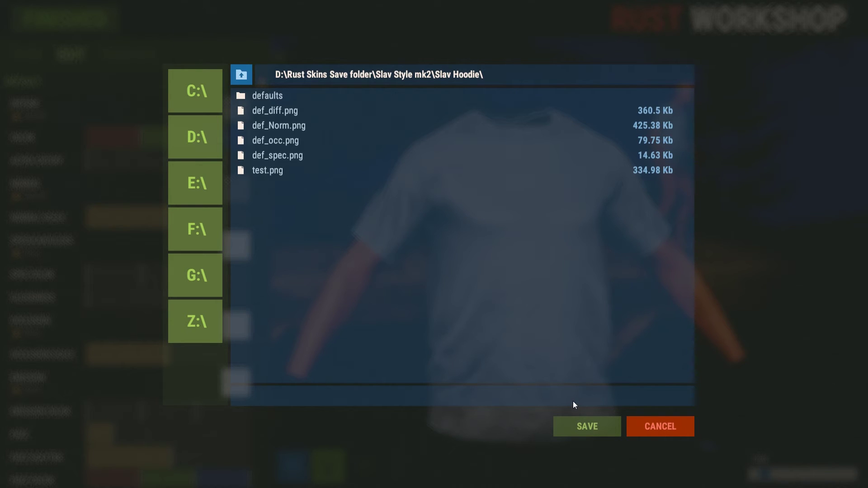
click(661, 428)
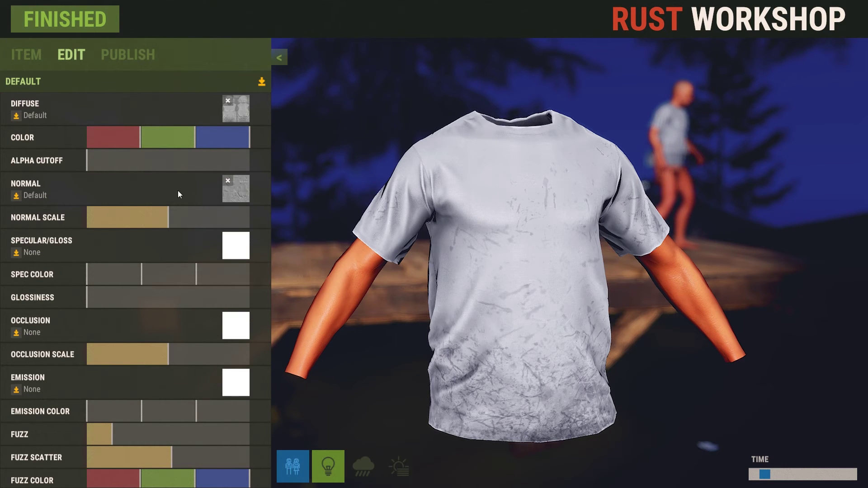
Step: Review the PUBLISH options, then go back via EDIT to the ITEM title and type fields
click(106, 56)
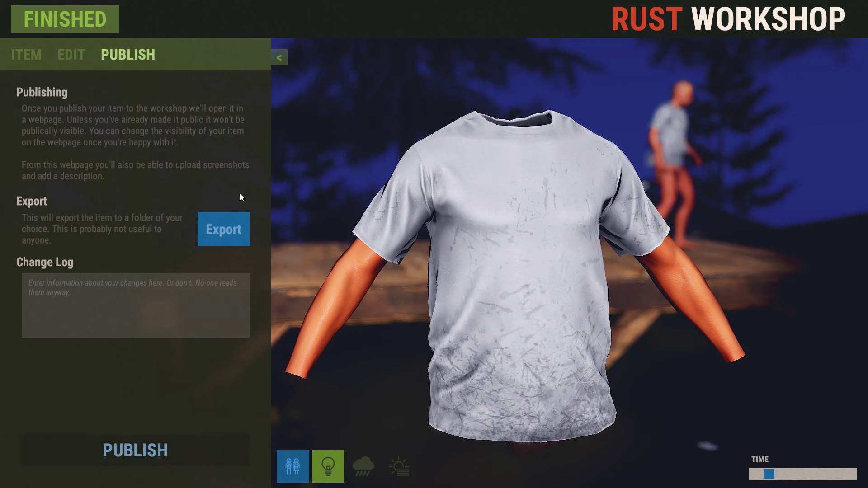
click(72, 61)
click(28, 58)
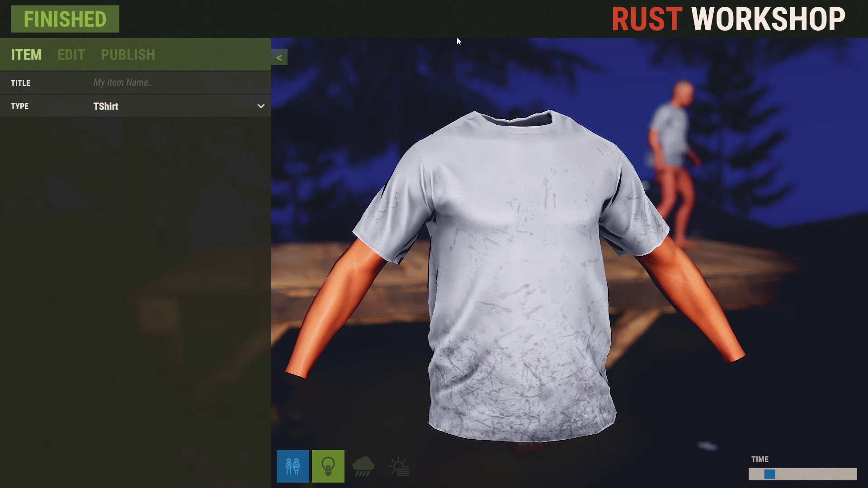
Step: Hide the editor panel, orbit in on the shirt, restore the panel and show the publishing options
click(276, 58)
drag(472, 174, 426, 180)
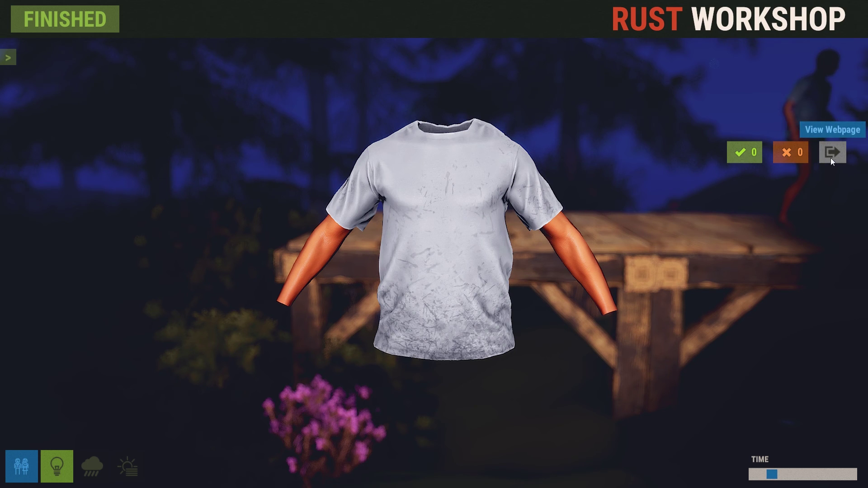
click(12, 62)
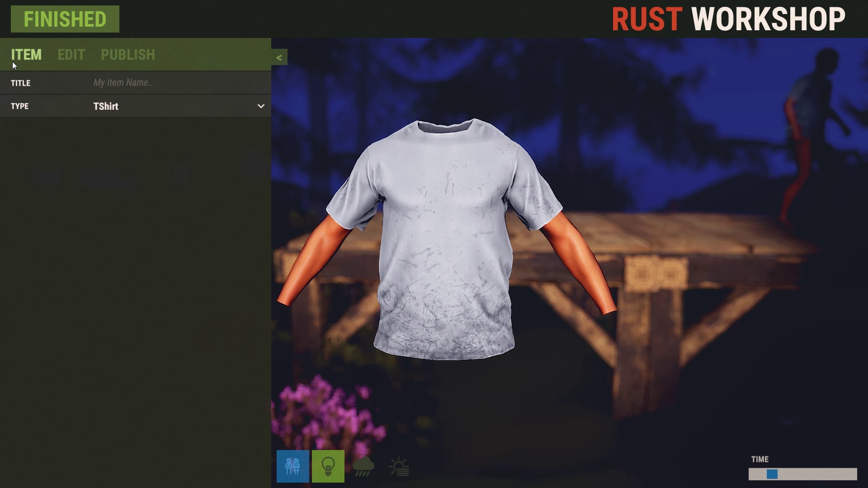
click(131, 61)
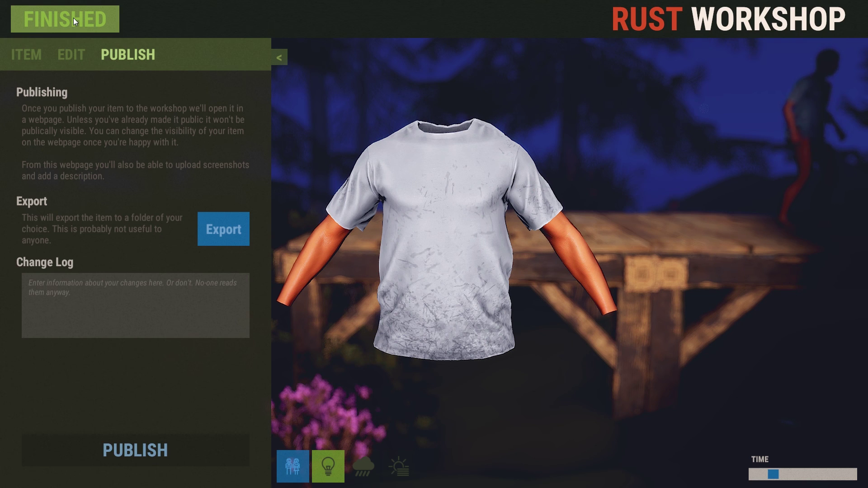
Step: Leave Alpha Cutoff at zero, change the Normal Scale, then finish editing to the item list
click(80, 59)
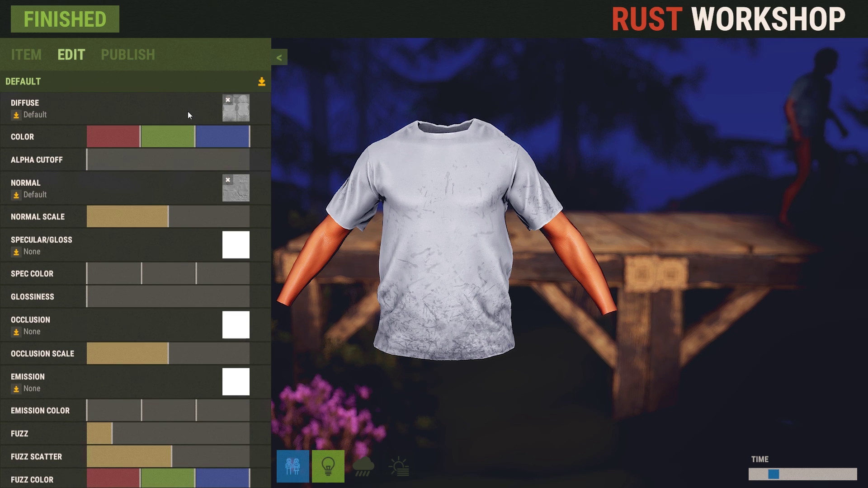
scroll(73, 124, down, 1)
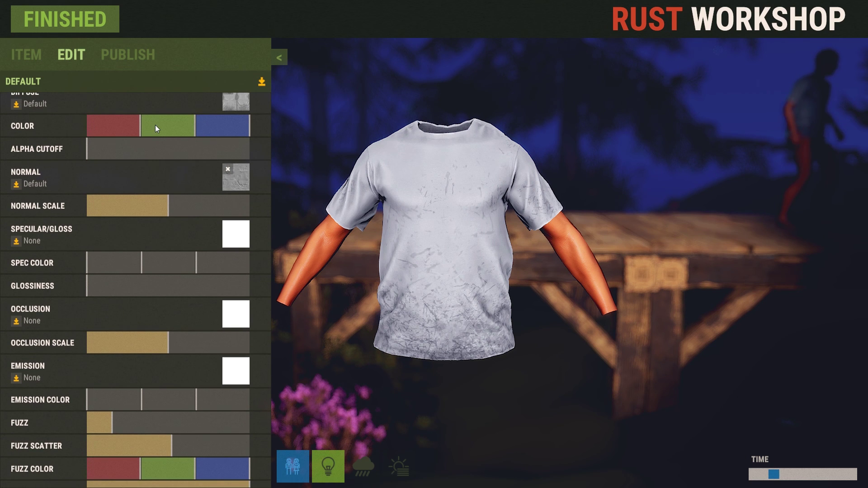
drag(157, 154, 62, 153)
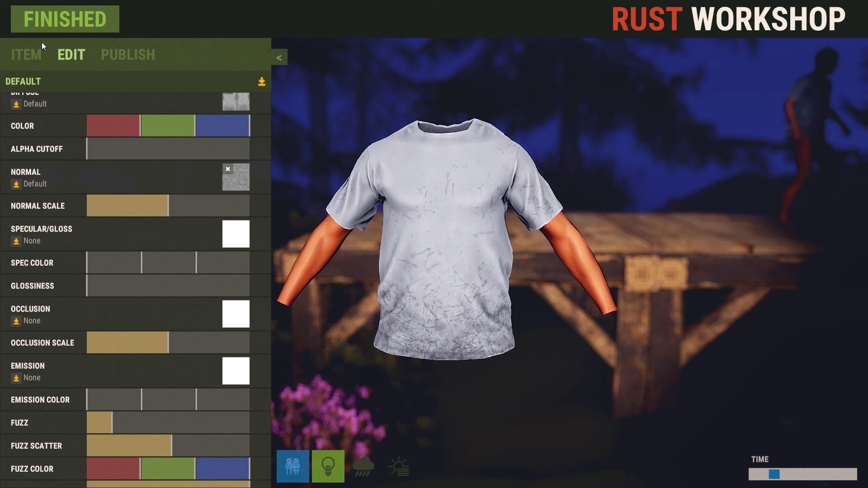
mouse_move(159, 205)
mouse_down()
mouse_move(279, 205)
mouse_move(134, 207)
mouse_move(377, 215)
mouse_move(211, 210)
mouse_move(115, 225)
mouse_move(214, 222)
mouse_move(88, 225)
mouse_move(150, 227)
mouse_move(124, 224)
mouse_move(235, 209)
mouse_up()
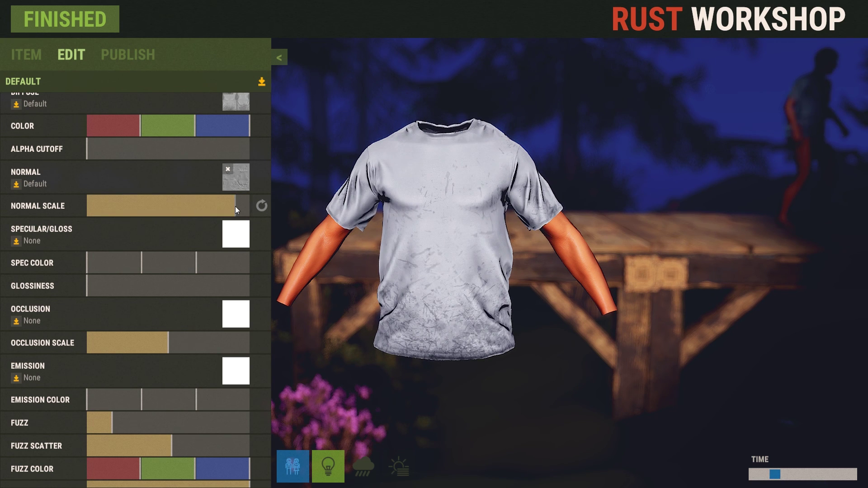
click(86, 21)
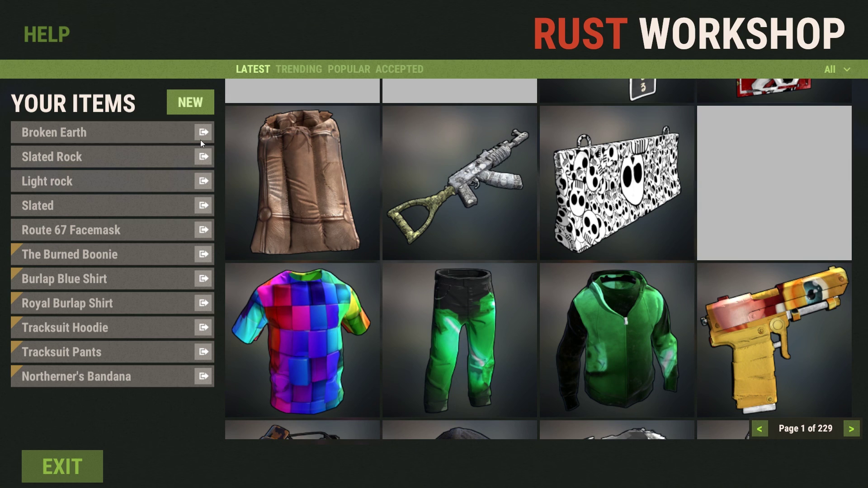